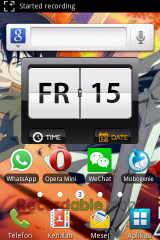
- Swipe between the home screen pages and come back to the main page
drag(140, 150, 20, 150)
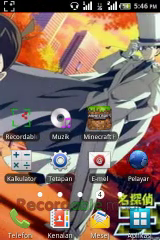
drag(30, 150, 140, 150)
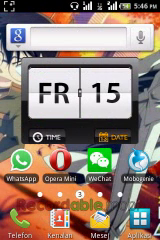
drag(120, 150, 60, 150)
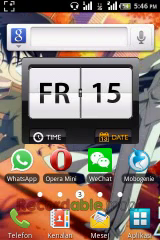
- Remove the Kingsoft Office shortcut from the home screen, then return to the main page
click(140, 222)
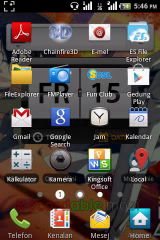
drag(98, 155, 85, 150)
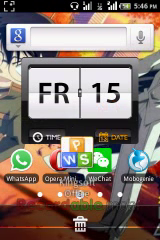
drag(88, 152, 105, 138)
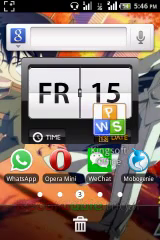
drag(103, 115, 80, 218)
drag(130, 120, 30, 120)
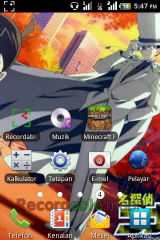
key(Home)
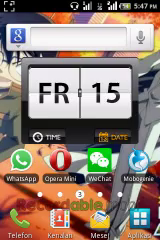
mouse_move(30, 120)
mouse_down()
mouse_move(130, 120)
mouse_move(30, 120)
mouse_up()
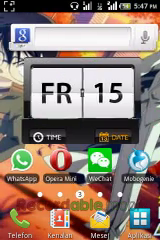
- Launch Kingsoft Office from the app drawer and edit the document text with the keyboard
click(80, 220)
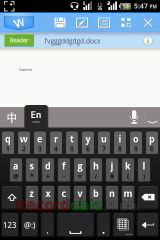
click(148, 197)
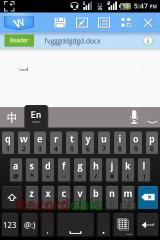
click(63, 166)
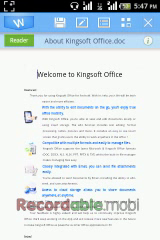
- Close the document, leave Kingsoft Office for the home screen, and open the app drawer
click(21, 16)
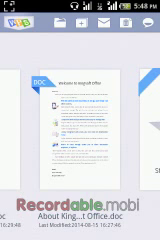
key(Home)
click(134, 218)
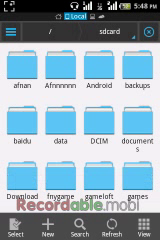
- In the Afnnnnnn folder, cancel the selection of Book1.xlsx and open the workbook
click(58, 95)
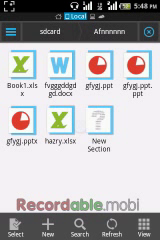
drag(20, 70, 60, 160)
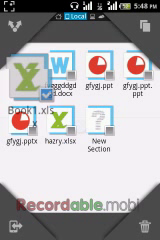
mouse_move(55, 125)
mouse_down()
mouse_move(55, 160)
mouse_move(60, 160)
mouse_up()
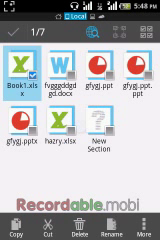
key(Escape)
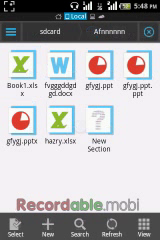
click(22, 72)
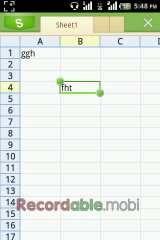
scroll(80, 120, down, 2)
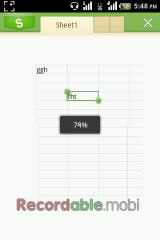
scroll(80, 120, down, 2)
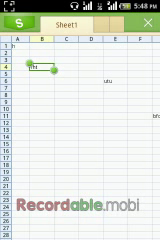
scroll(80, 120, left, 1)
key(Menu)
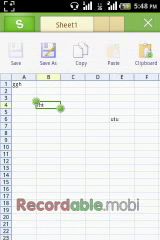
key(Escape)
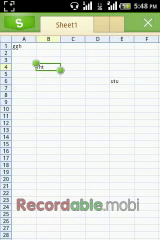
- Select the B4:E12 block and apply All Borders to it
mouse_move(60, 72)
mouse_down()
mouse_move(84, 98)
mouse_move(133, 126)
mouse_up()
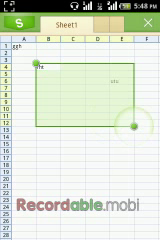
key(Menu)
drag(130, 55, 30, 55)
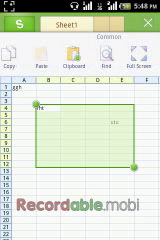
drag(130, 55, 30, 55)
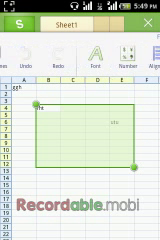
drag(130, 55, 40, 55)
click(97, 55)
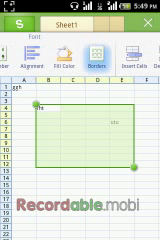
click(70, 97)
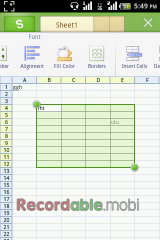
- Check the borders by selecting cells D16, E14, B16 and D8, then close the workbook at the save prompt
click(100, 198)
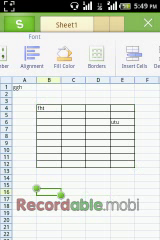
click(96, 184)
click(120, 168)
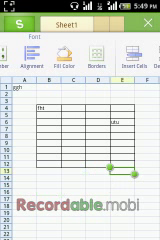
click(50, 183)
click(97, 133)
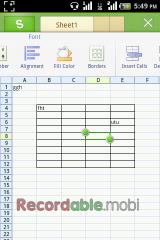
key(Escape)
click(120, 158)
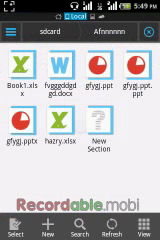
- Back out from sdcard to exit ES File Explorer, then swipe to another home screen page
key(Escape)
key(Escape)
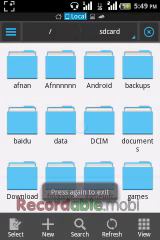
key(Escape)
key(Escape)
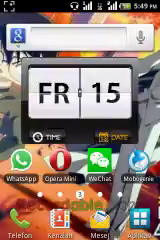
drag(130, 120, 30, 120)
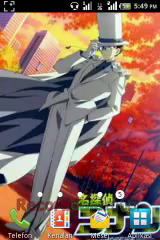